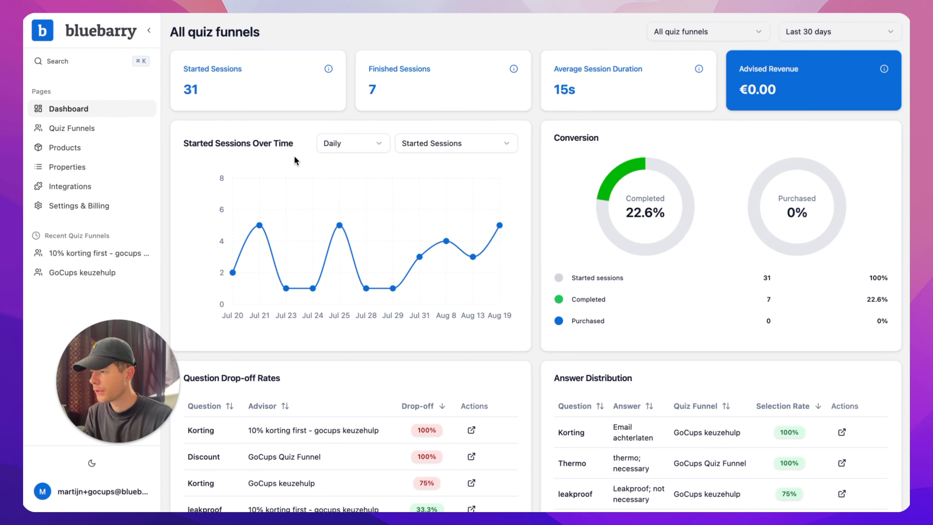
- Open the download dialog for the pre-configured Google Tag Manager container in the bluebarry integrations
{"action": "left_click", "coordinate": [112, 193]}
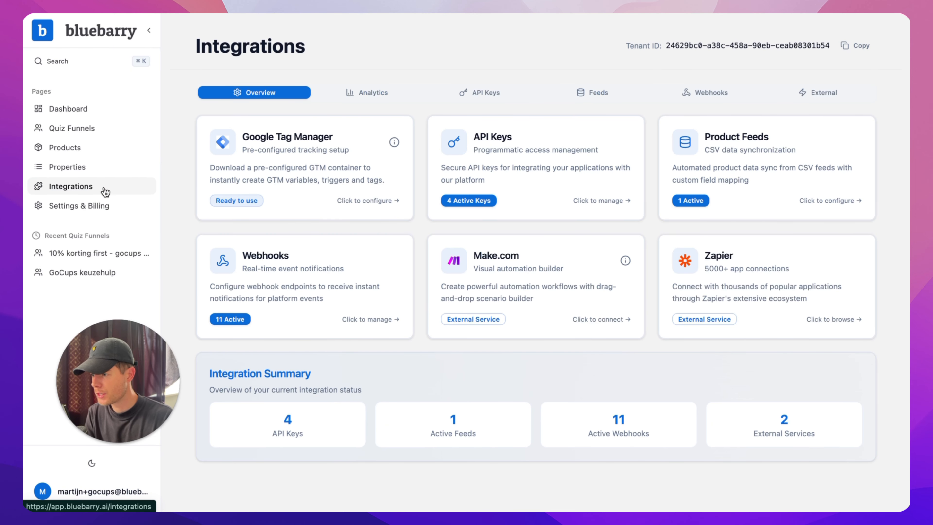
{"action": "left_click", "coordinate": [362, 136]}
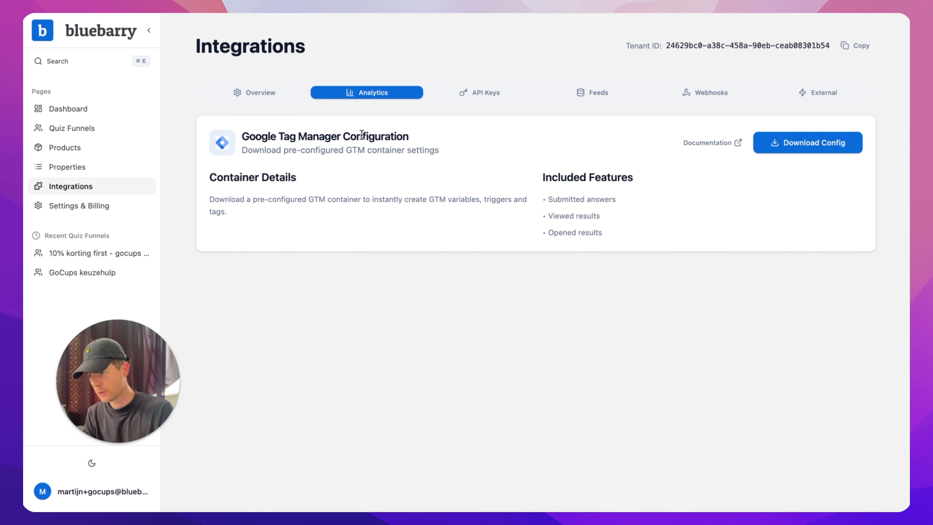
{"action": "left_click", "coordinate": [812, 149]}
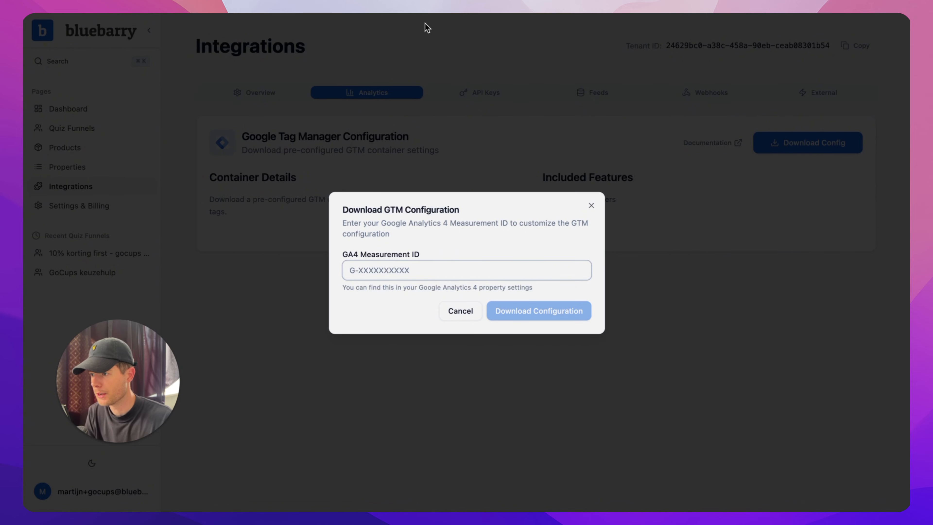
- Copy the GoCups web stream's measurement ID from Google Analytics and download the bluebarry GTM configuration with that ID
{"action": "left_click", "coordinate": [270, 14]}
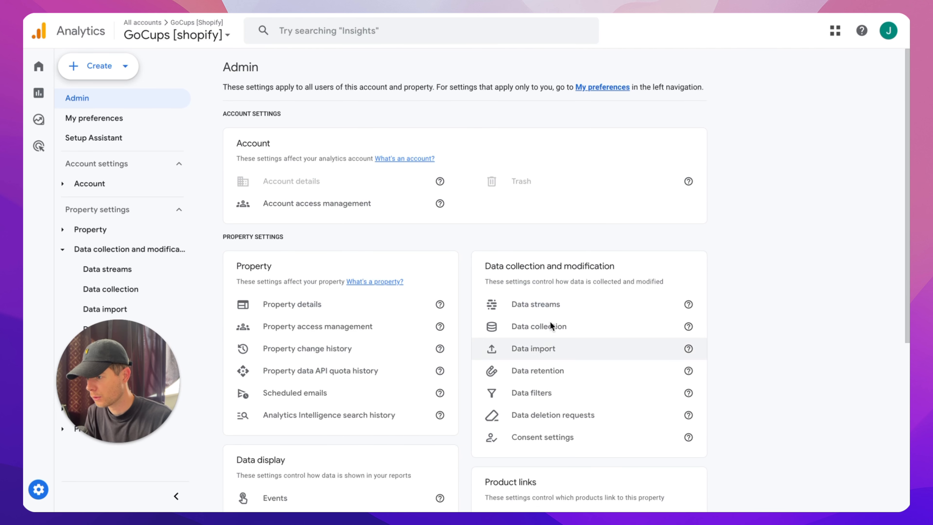
{"action": "left_click", "coordinate": [557, 309]}
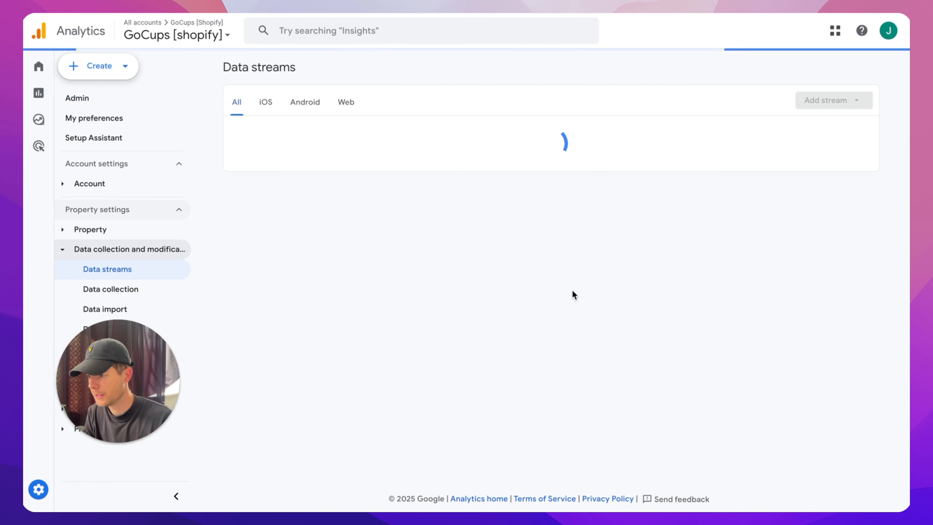
{"action": "left_click", "coordinate": [670, 131]}
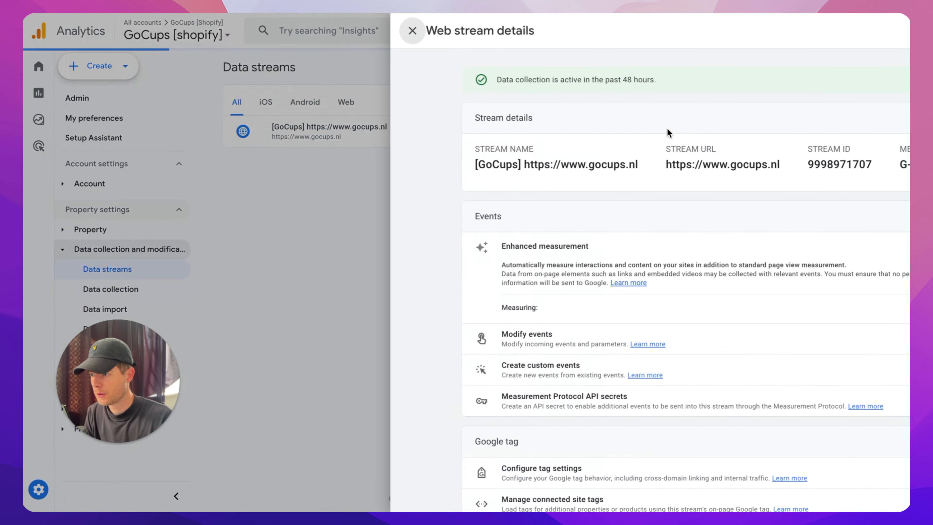
{"action": "left_click", "coordinate": [804, 164]}
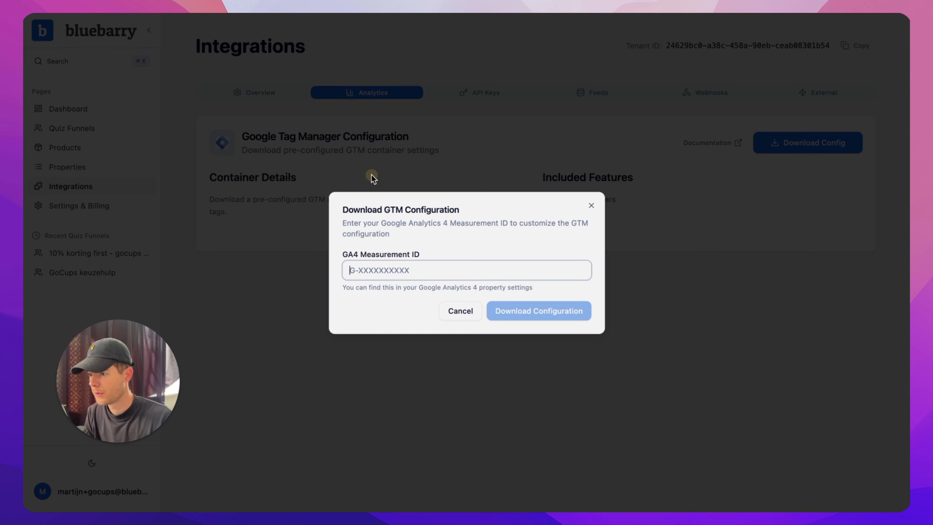
{"action": "key", "text": "super+v"}
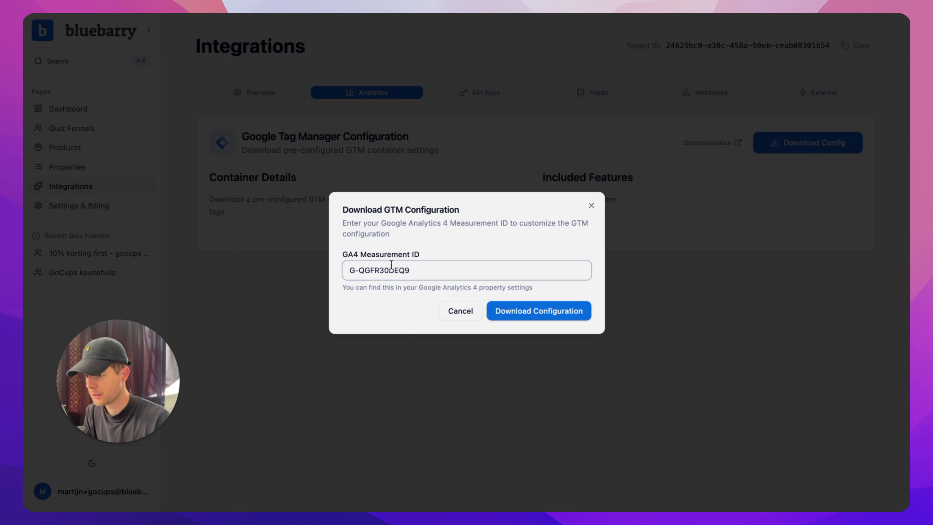
{"action": "left_click", "coordinate": [569, 319]}
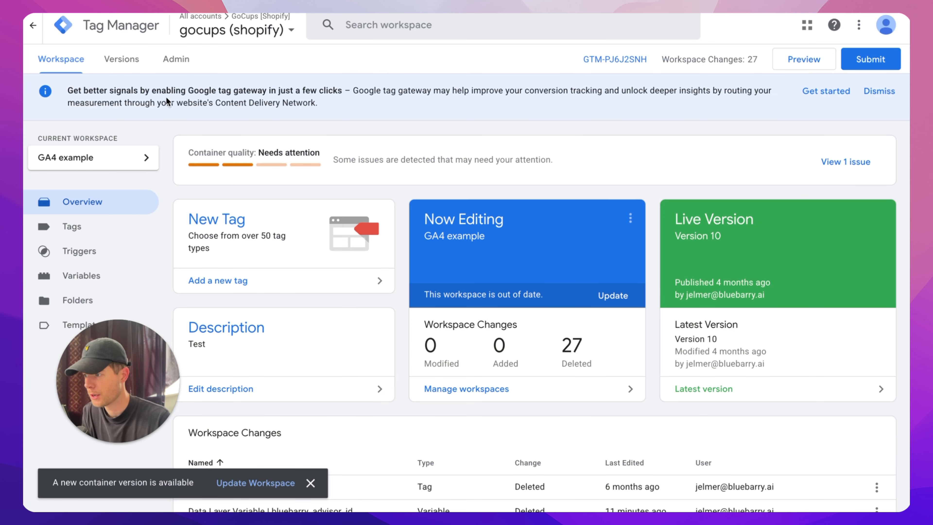
- In Google Tag Manager, start a container import for gocups (shopify) with the file bluebarry-gtm-config (1).json
{"action": "left_click", "coordinate": [176, 60]}
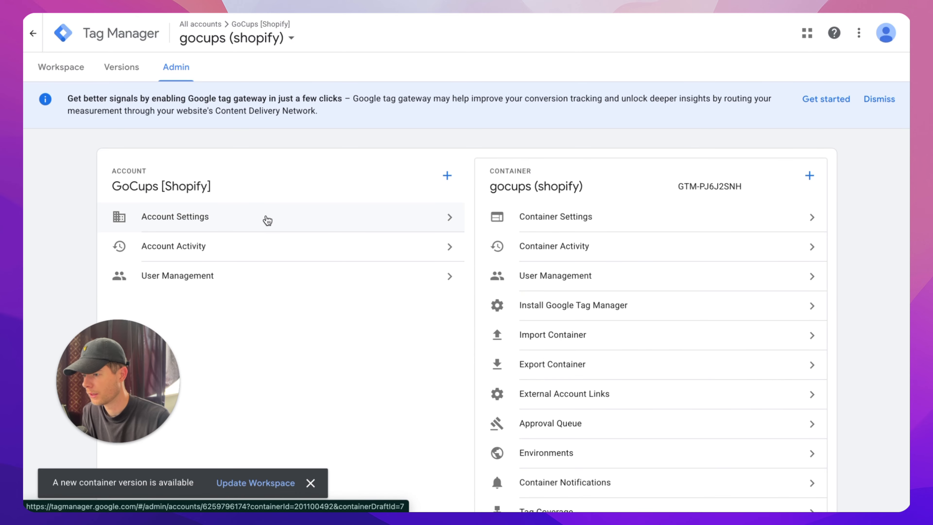
{"action": "left_click", "coordinate": [267, 219]}
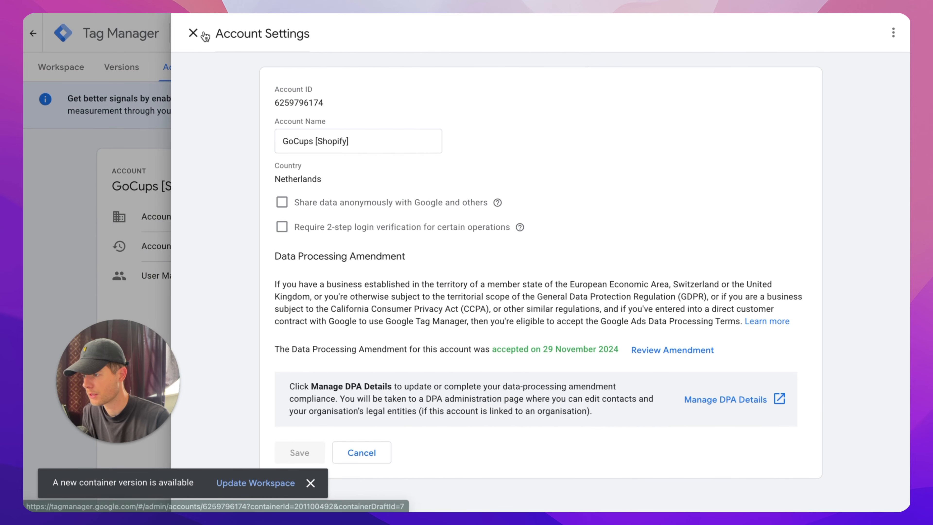
{"action": "left_click", "coordinate": [204, 35]}
{"action": "scroll", "coordinate": [548, 250], "scroll_direction": "down", "scroll_amount": 3}
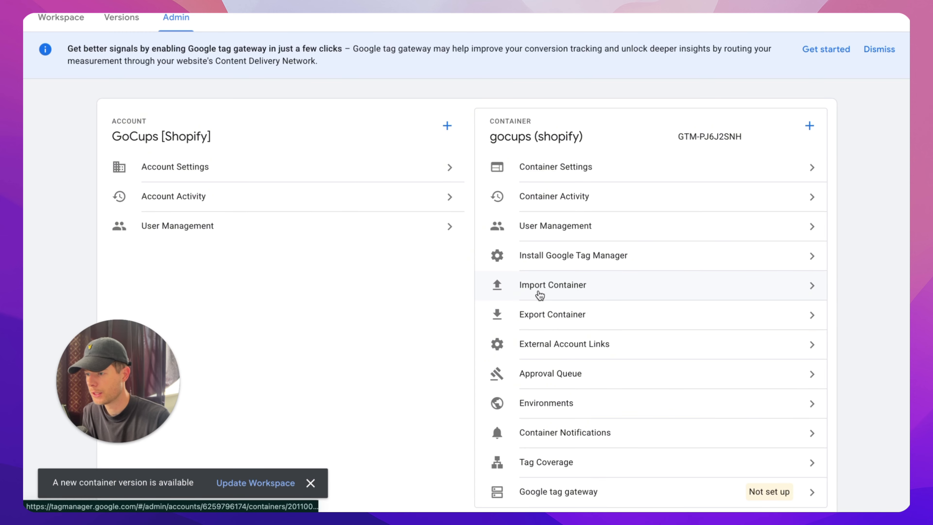
{"action": "left_click", "coordinate": [632, 295]}
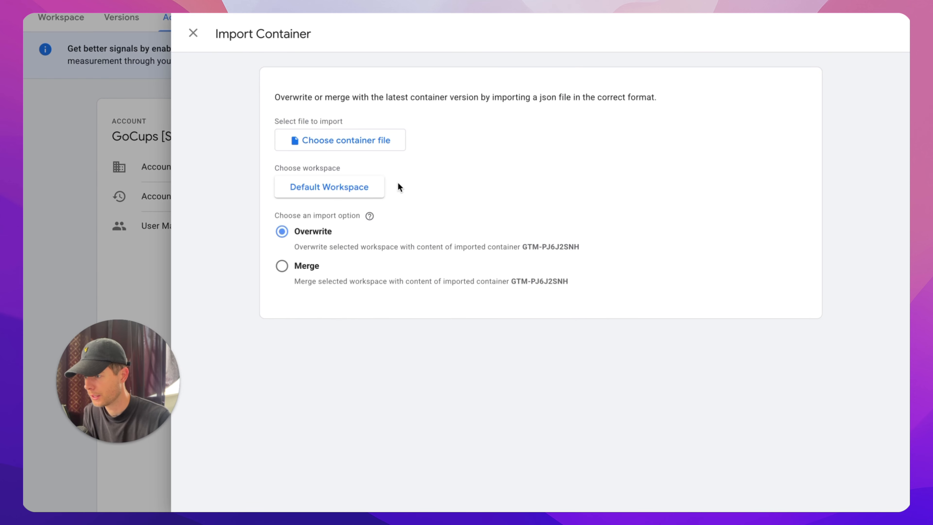
{"action": "left_click", "coordinate": [366, 143]}
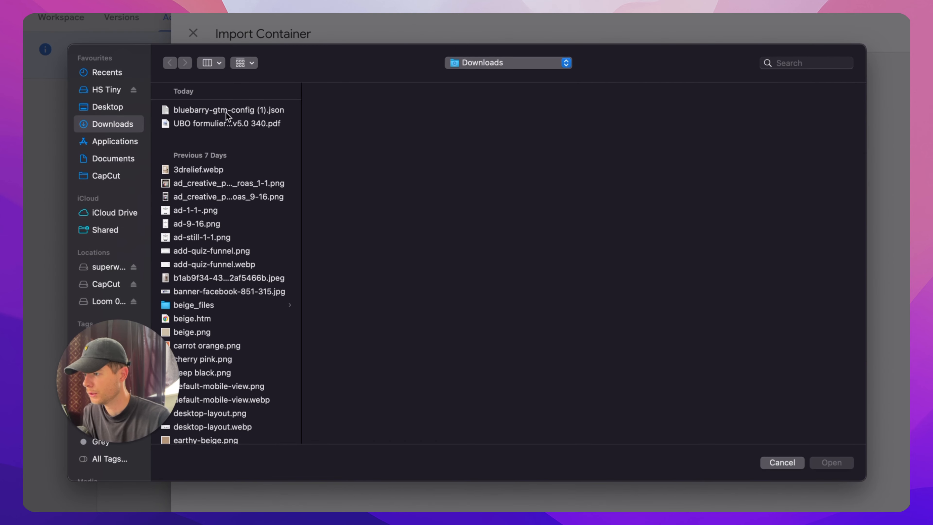
{"action": "double_click", "coordinate": [226, 111]}
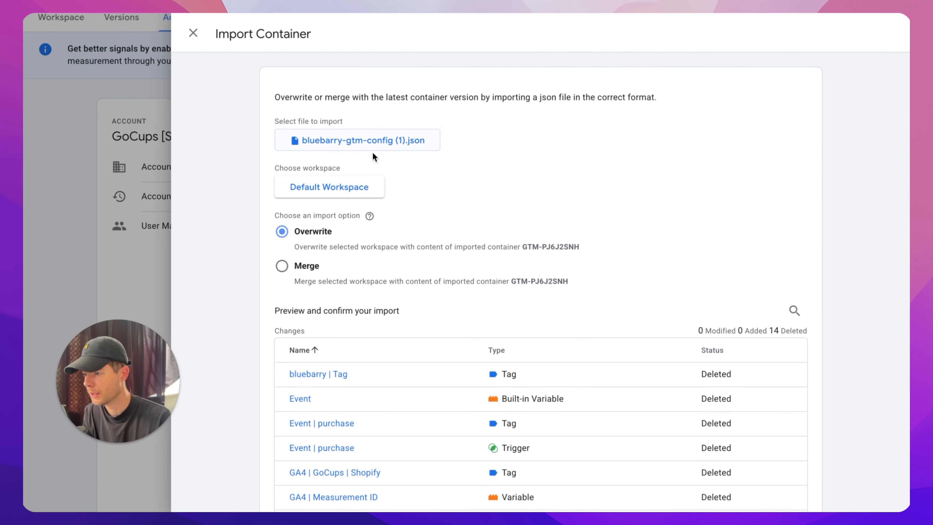
- Set the import's target workspace to GA4 example and choose to merge, overwriting conflicting tags, triggers and variables
{"action": "scroll", "coordinate": [541, 147], "scroll_direction": "down", "scroll_amount": 3}
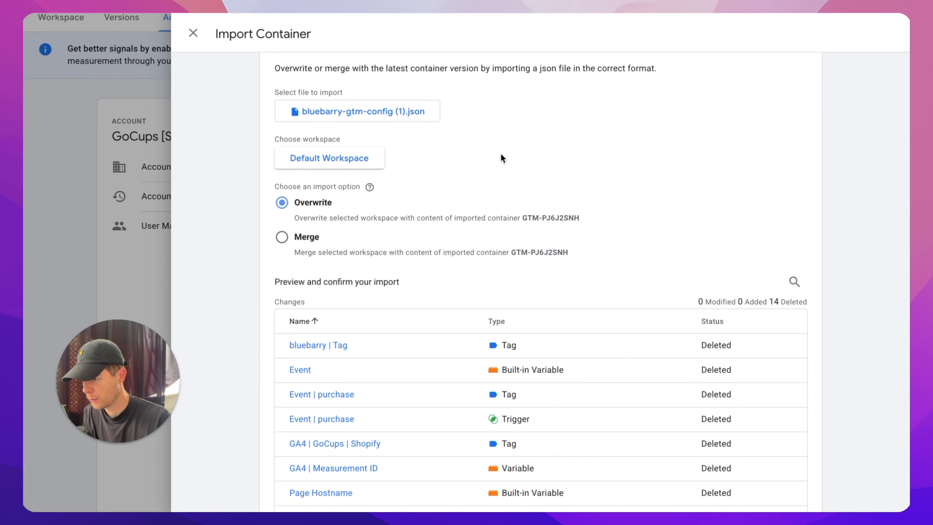
{"action": "left_click", "coordinate": [344, 132]}
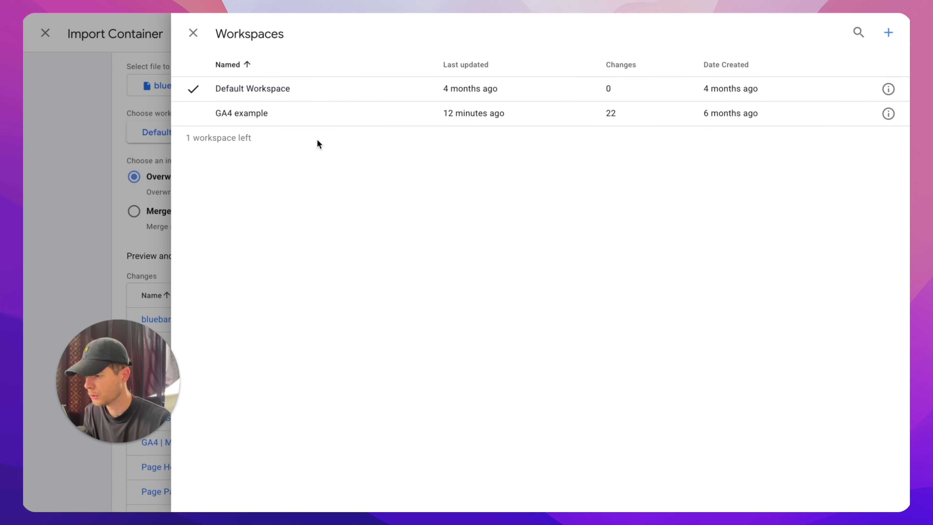
{"action": "left_click", "coordinate": [300, 118]}
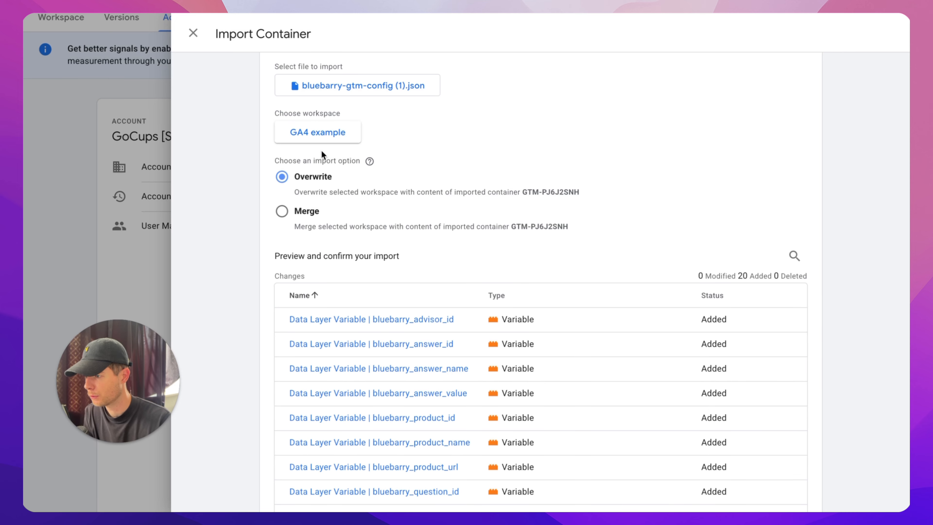
{"action": "scroll", "coordinate": [489, 154], "scroll_direction": "down", "scroll_amount": 3}
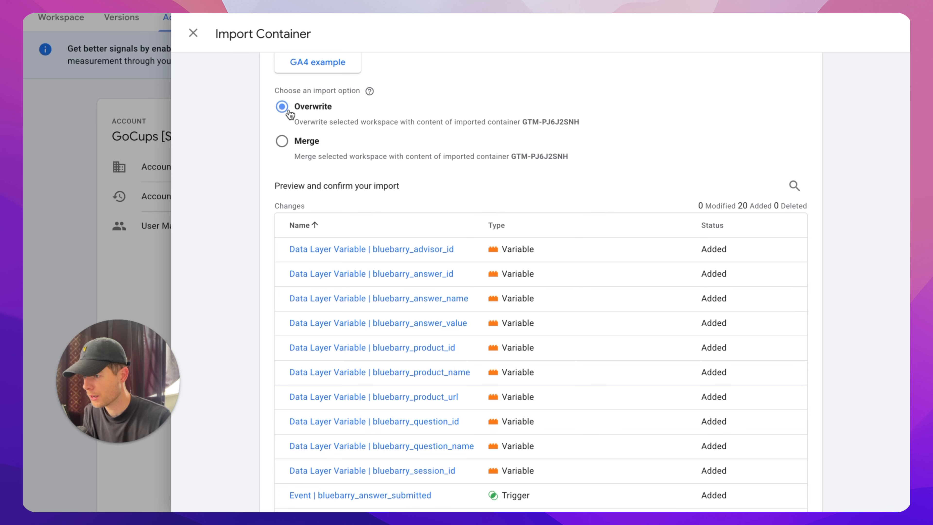
{"action": "left_click", "coordinate": [282, 143]}
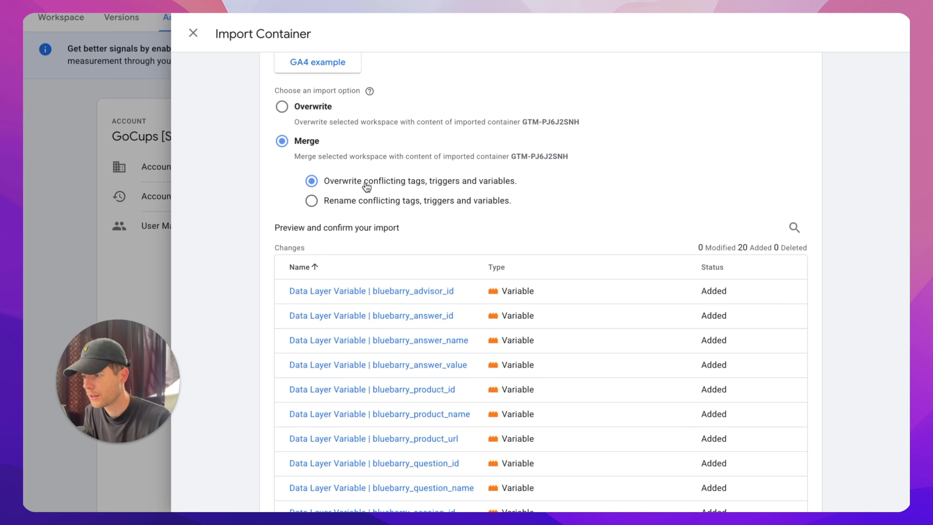
- Check the list of imported bluebarry variables, triggers and tags, and add them to the workspace
{"action": "scroll", "coordinate": [463, 186], "scroll_direction": "down", "scroll_amount": 2}
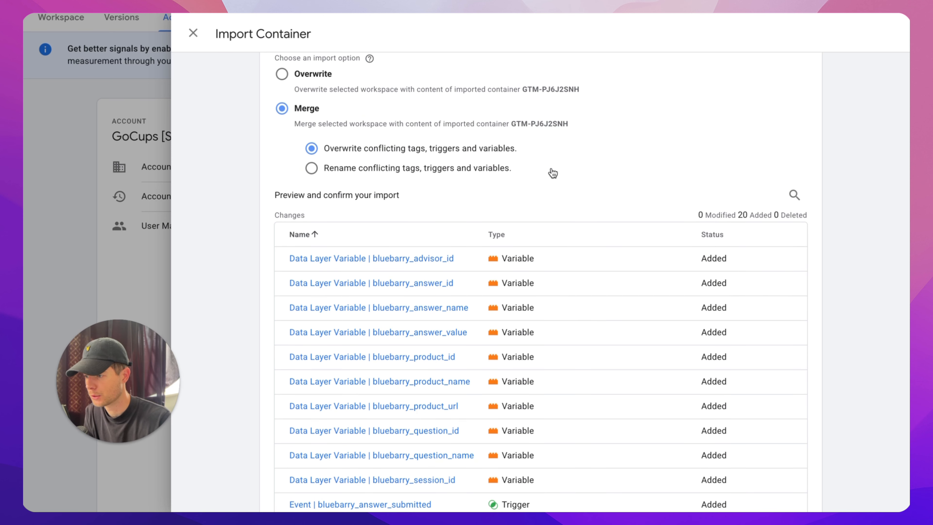
{"action": "scroll", "coordinate": [552, 170], "scroll_direction": "down", "scroll_amount": 10}
{"action": "scroll", "coordinate": [551, 166], "scroll_direction": "up", "scroll_amount": 3}
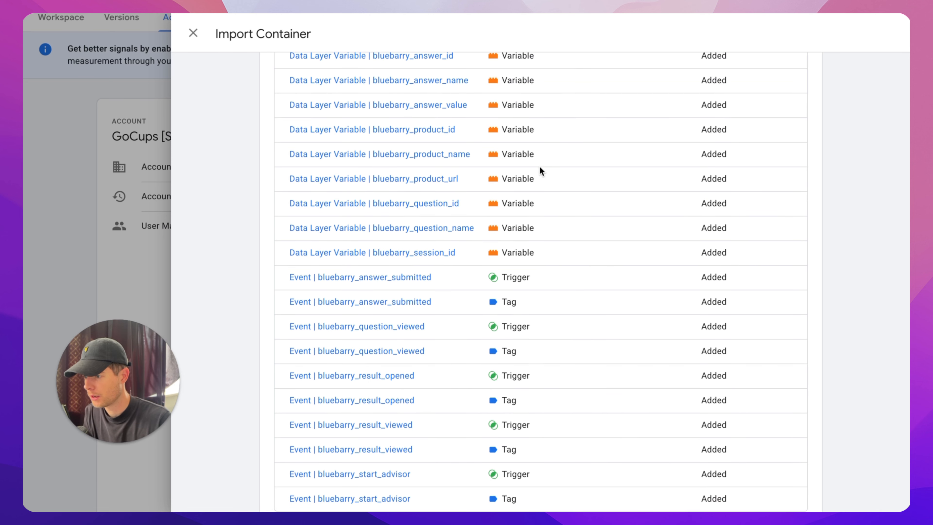
{"action": "scroll", "coordinate": [540, 169], "scroll_direction": "down", "scroll_amount": 1}
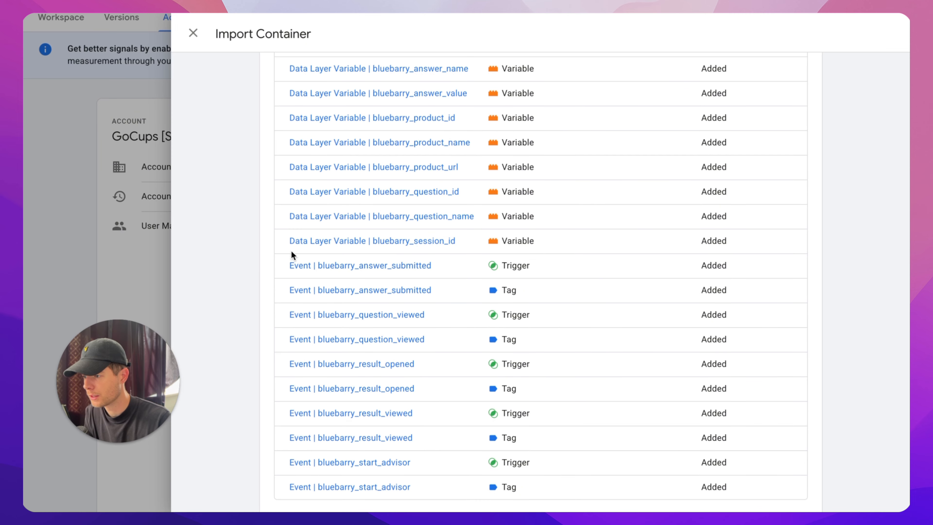
{"action": "scroll", "coordinate": [340, 184], "scroll_direction": "down", "scroll_amount": 2}
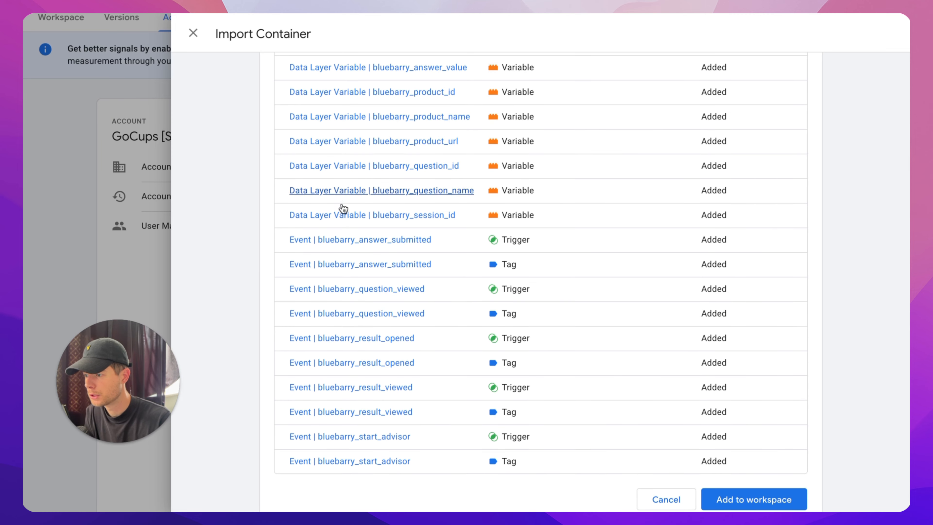
{"action": "scroll", "coordinate": [321, 246], "scroll_direction": "down", "scroll_amount": 2}
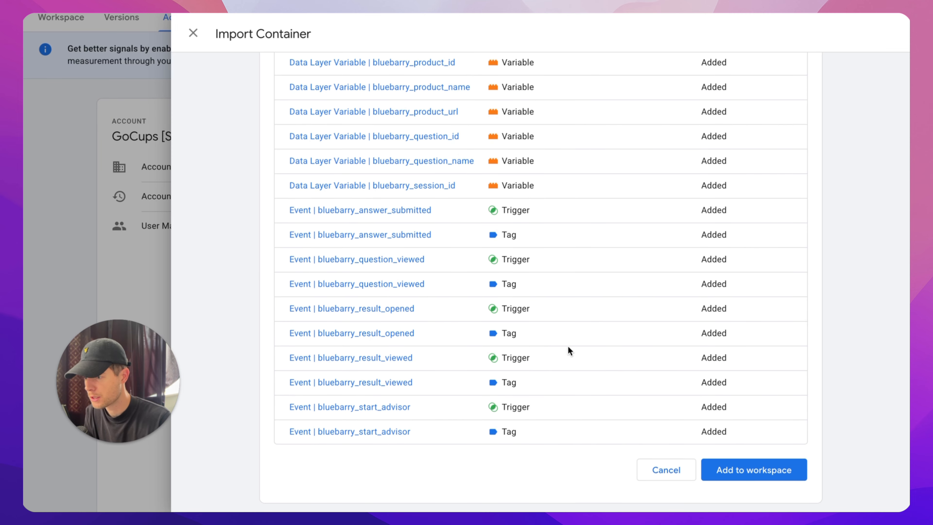
{"action": "left_click", "coordinate": [782, 474]}
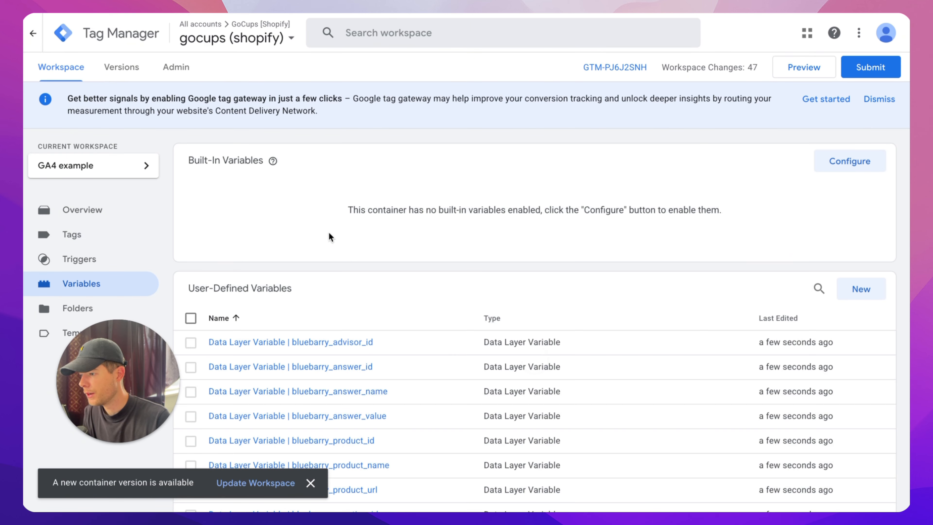
- Review the workspace's user-defined variables and its custom event triggers
{"action": "scroll", "coordinate": [368, 226], "scroll_direction": "down", "scroll_amount": 3}
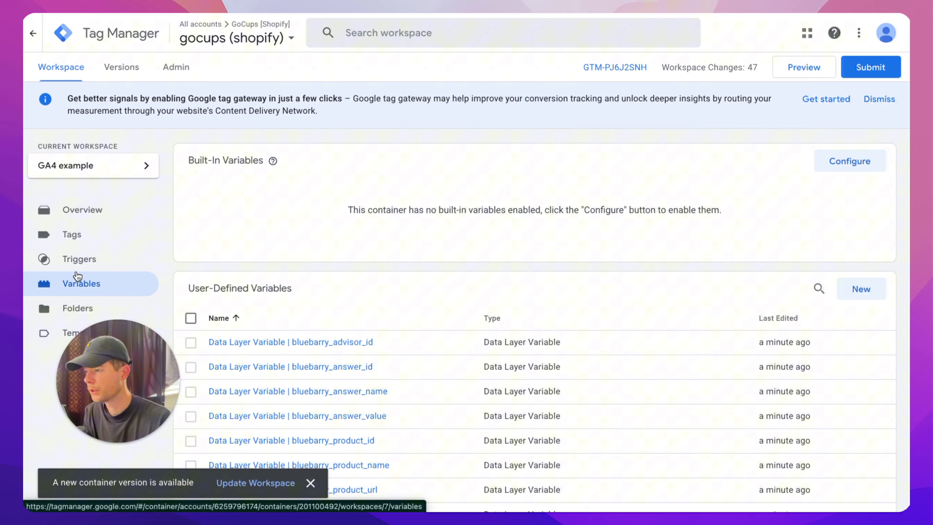
{"action": "scroll", "coordinate": [444, 283], "scroll_direction": "down", "scroll_amount": 2}
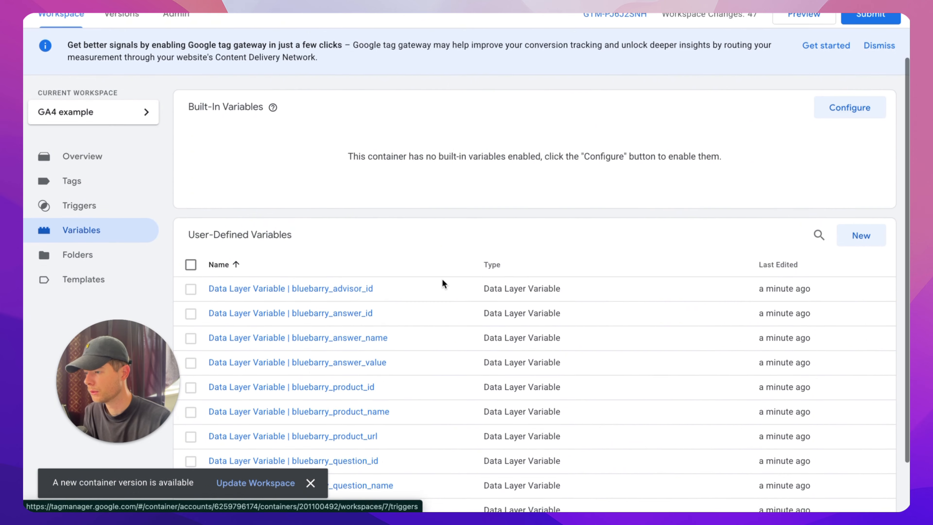
{"action": "scroll", "coordinate": [330, 265], "scroll_direction": "up", "scroll_amount": 1}
{"action": "left_click", "coordinate": [123, 186]}
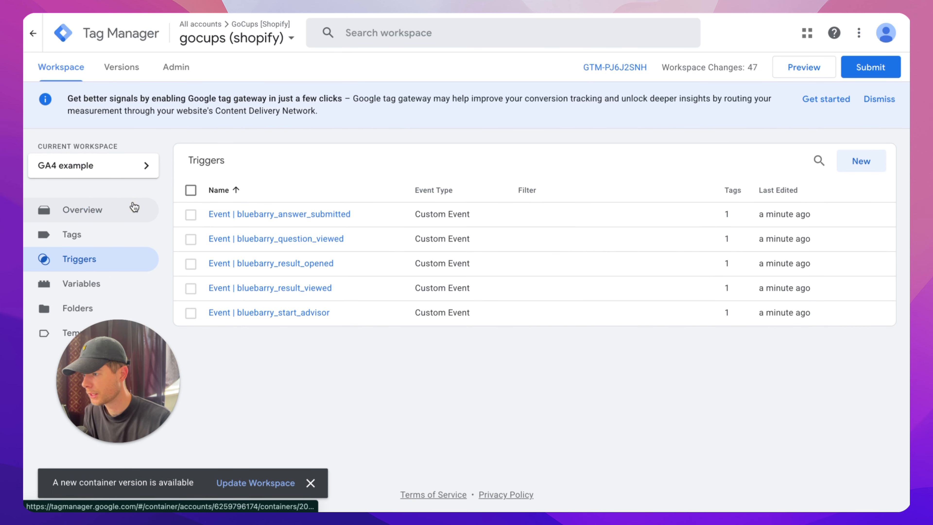
- Inspect the configuration of the Event | bluebarry_answer_submitted tag, including its measurement ID and event parameters
{"action": "left_click", "coordinate": [77, 244]}
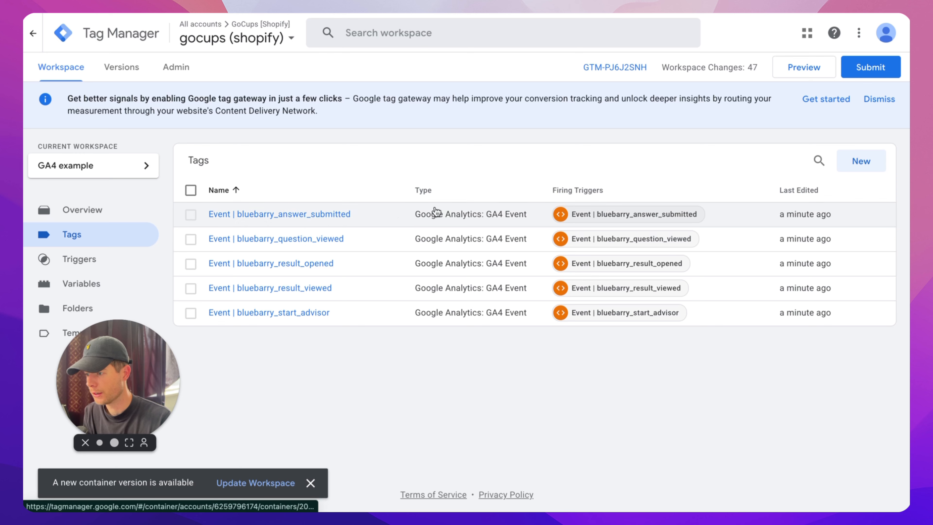
{"action": "left_click", "coordinate": [304, 215]}
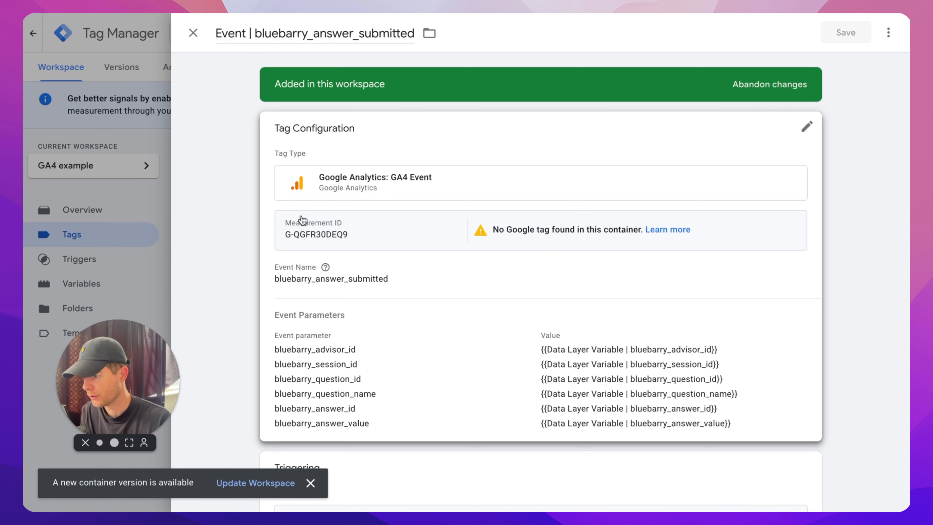
{"action": "scroll", "coordinate": [373, 296], "scroll_direction": "down", "scroll_amount": 2}
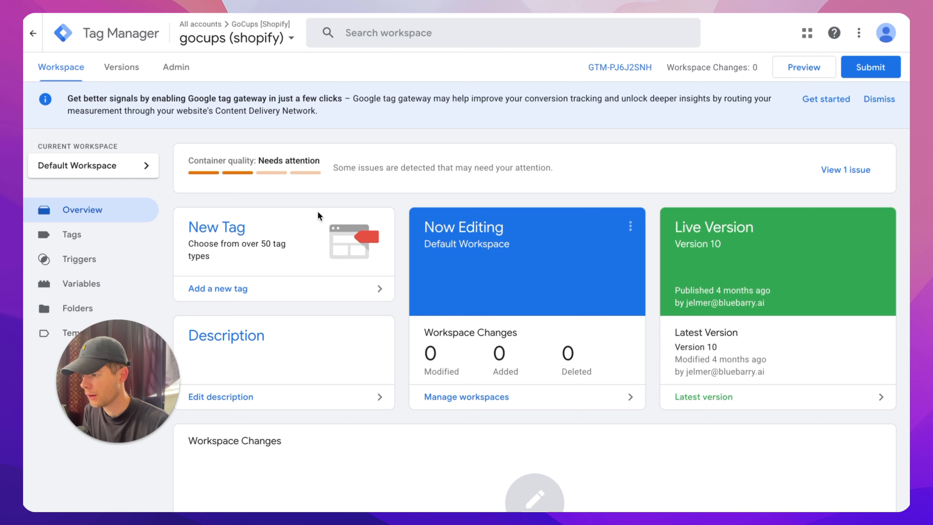
{"action": "left_click", "coordinate": [786, 68]}
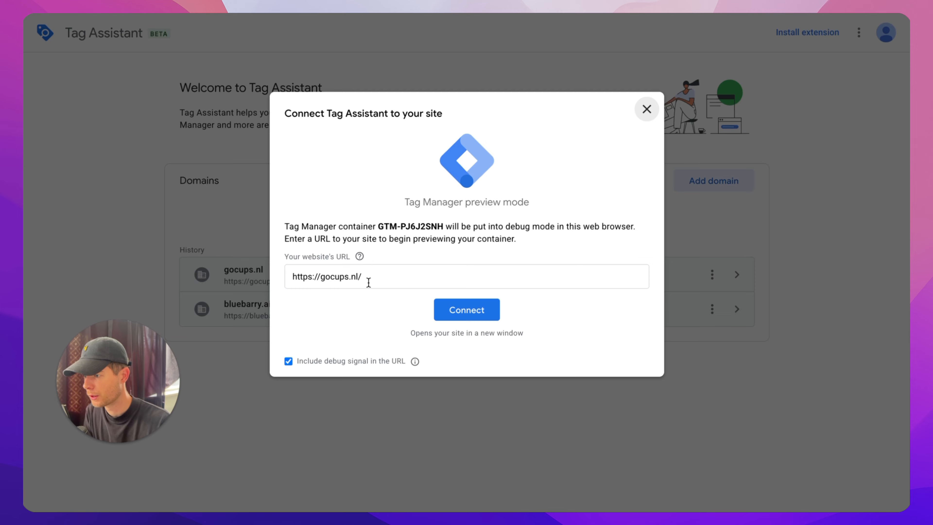
{"action": "left_click", "coordinate": [468, 310]}
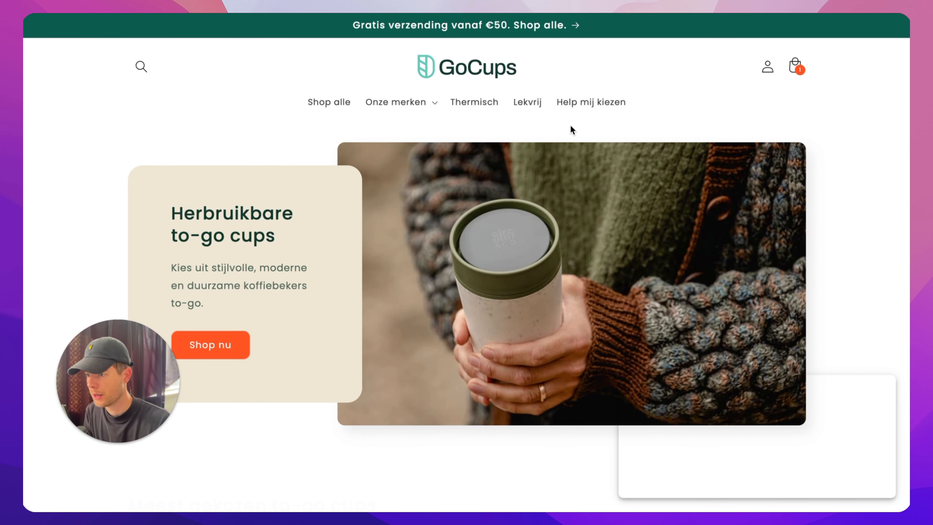
{"action": "scroll", "coordinate": [363, 128], "scroll_direction": "down", "scroll_amount": 2}
{"action": "left_click", "coordinate": [342, 66]}
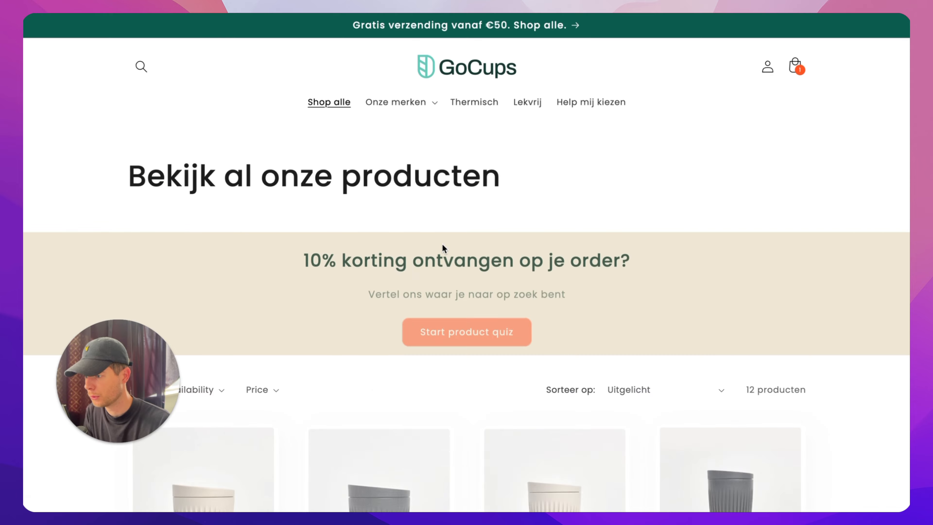
- Complete the shop's product quiz without entering an email, choosing "Gebruik voor lange trips of dagjes weg" and the "Kleine cup" size
{"action": "left_click", "coordinate": [464, 324]}
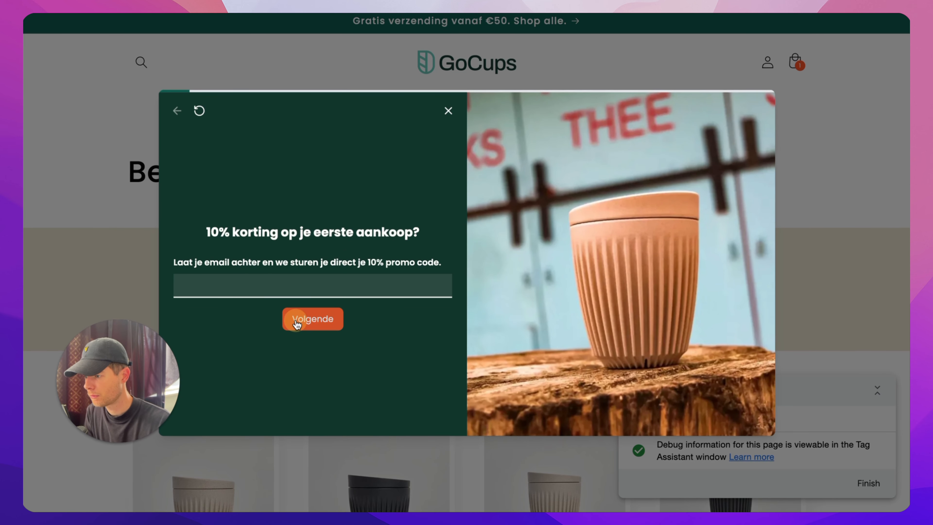
{"action": "left_click", "coordinate": [297, 319]}
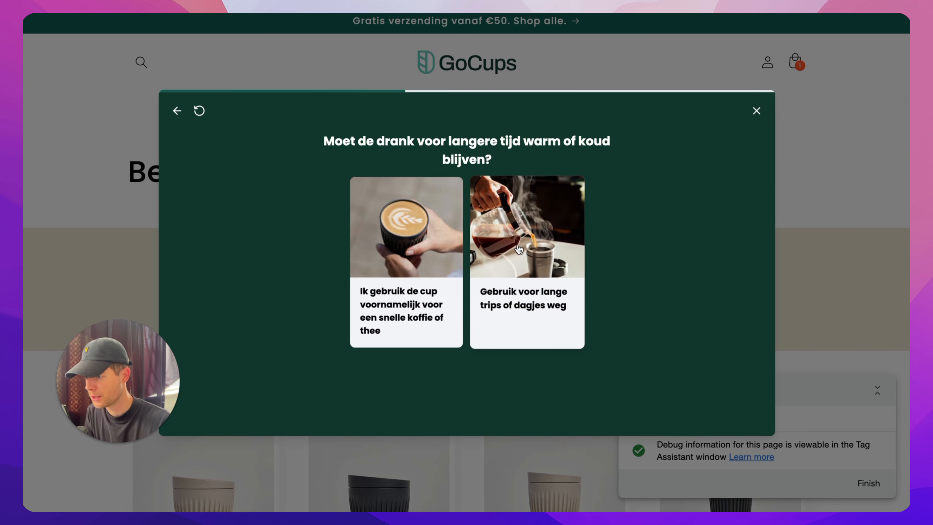
{"action": "left_click", "coordinate": [519, 249]}
{"action": "left_click", "coordinate": [421, 241]}
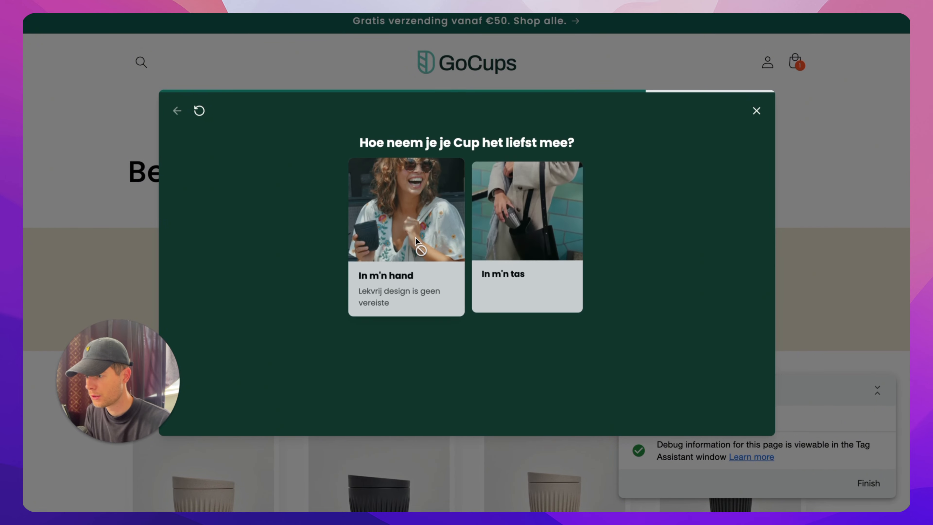
{"action": "left_click", "coordinate": [529, 235]}
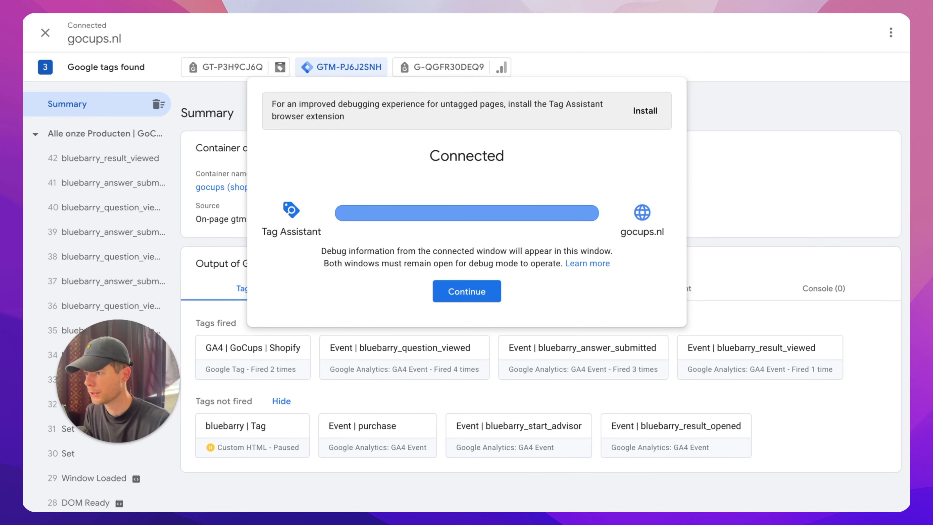
- Return to the Tag Assistant window, continue to the debug summary, and look through the recorded bluebarry quiz events
{"action": "left_click", "coordinate": [443, 291]}
{"action": "scroll", "coordinate": [111, 194], "scroll_direction": "down", "scroll_amount": 2}
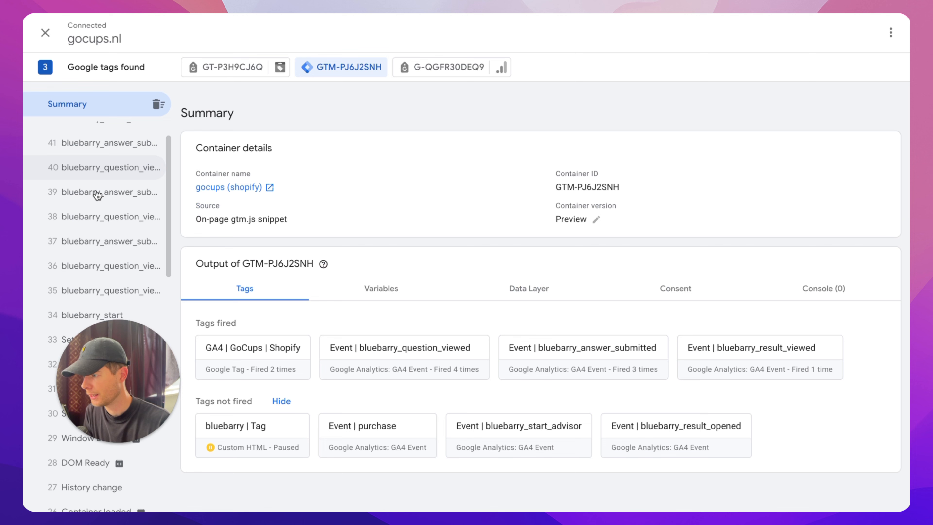
{"action": "scroll", "coordinate": [97, 195], "scroll_direction": "down", "scroll_amount": 3}
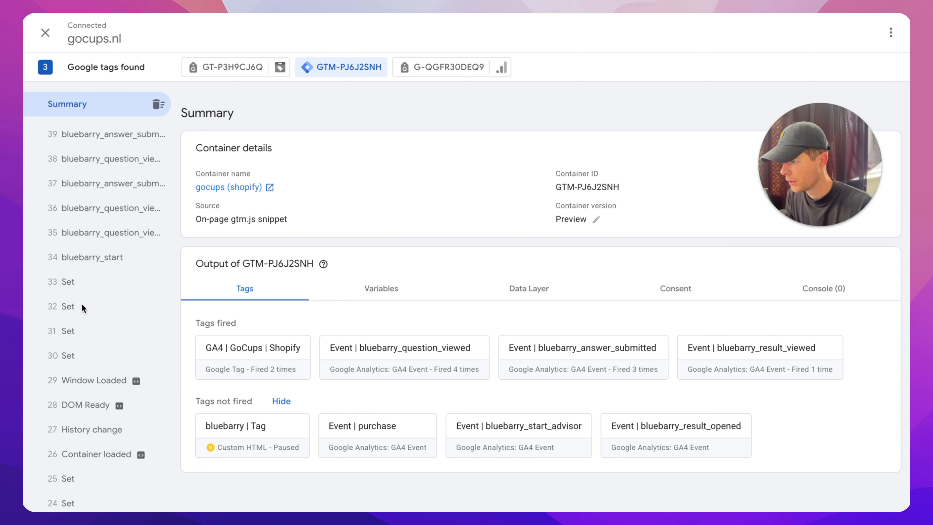
{"action": "scroll", "coordinate": [81, 258], "scroll_direction": "up", "scroll_amount": 3}
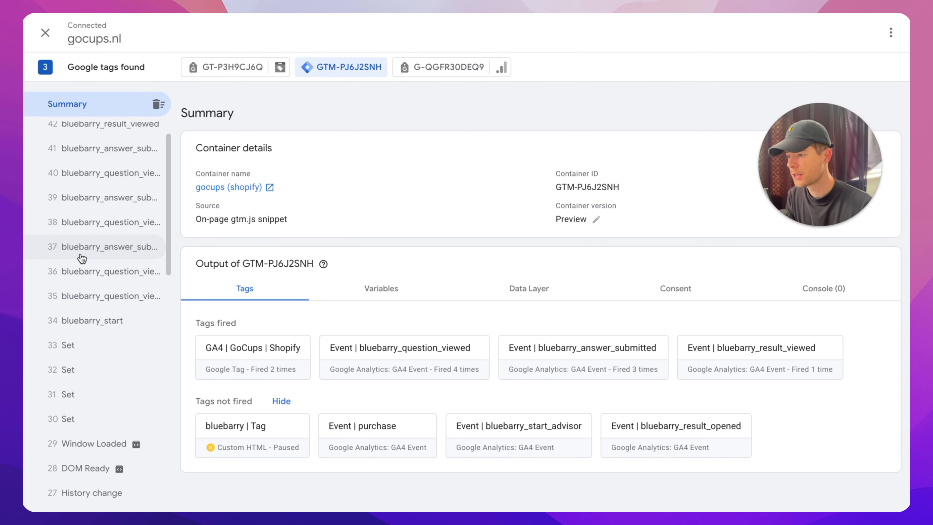
- Check which tags fired for the bluebarry_question_viewed, bluebarry_answer_submitted and bluebarry_result_viewed events
{"action": "left_click", "coordinate": [106, 297]}
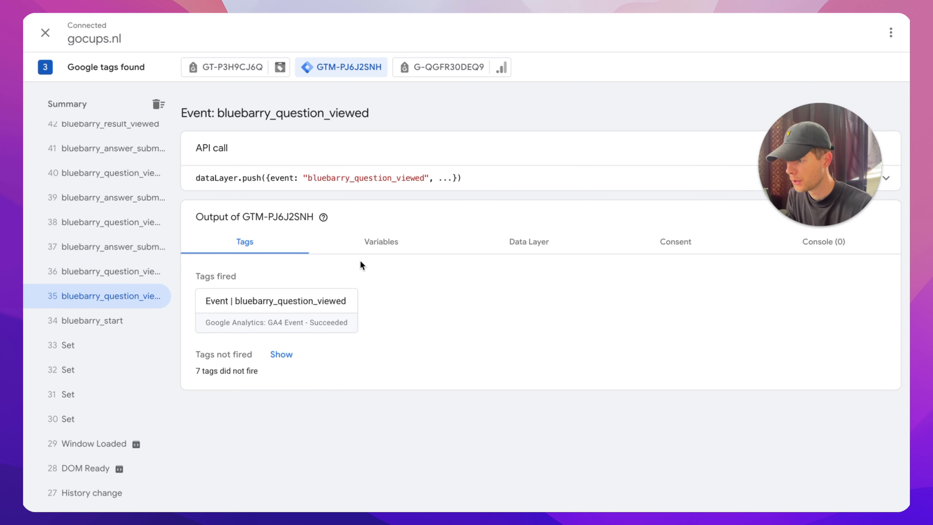
{"action": "left_click", "coordinate": [53, 253]}
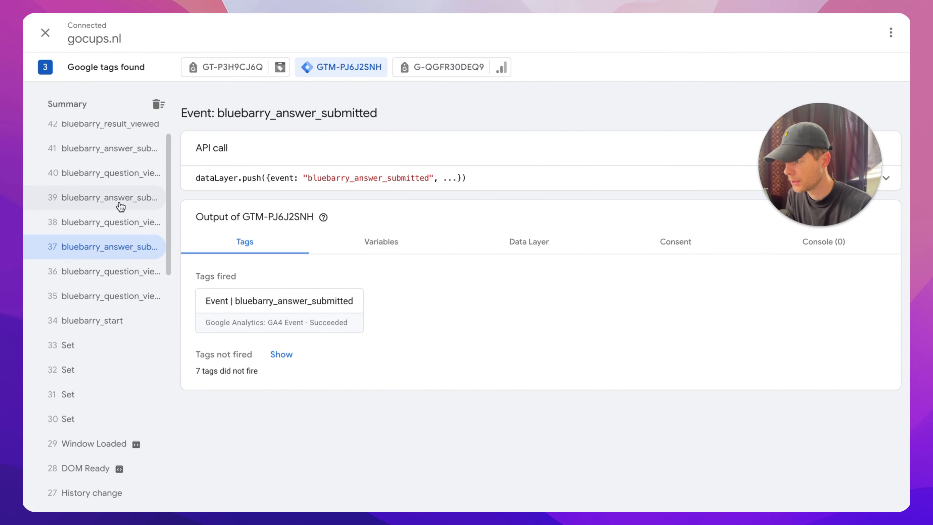
{"action": "left_click", "coordinate": [109, 206]}
{"action": "scroll", "coordinate": [110, 207], "scroll_direction": "up", "scroll_amount": 1}
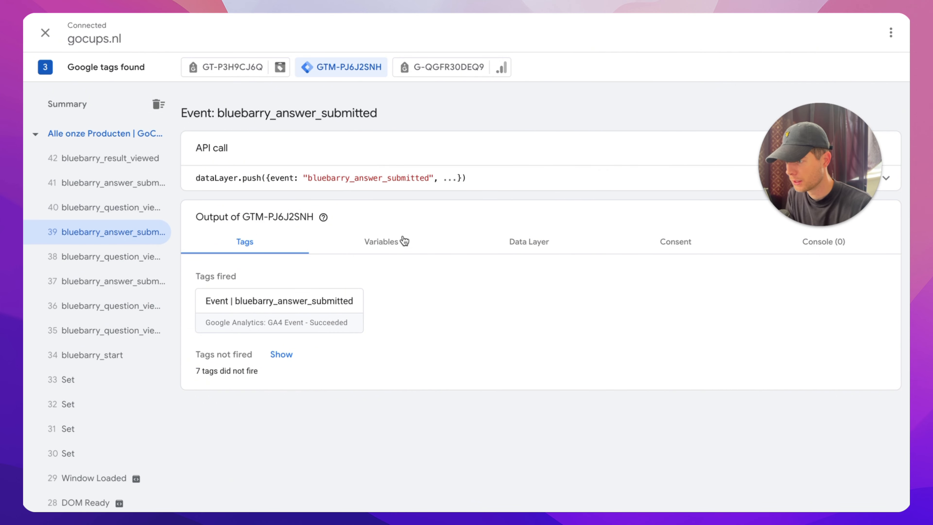
{"action": "left_click", "coordinate": [94, 166]}
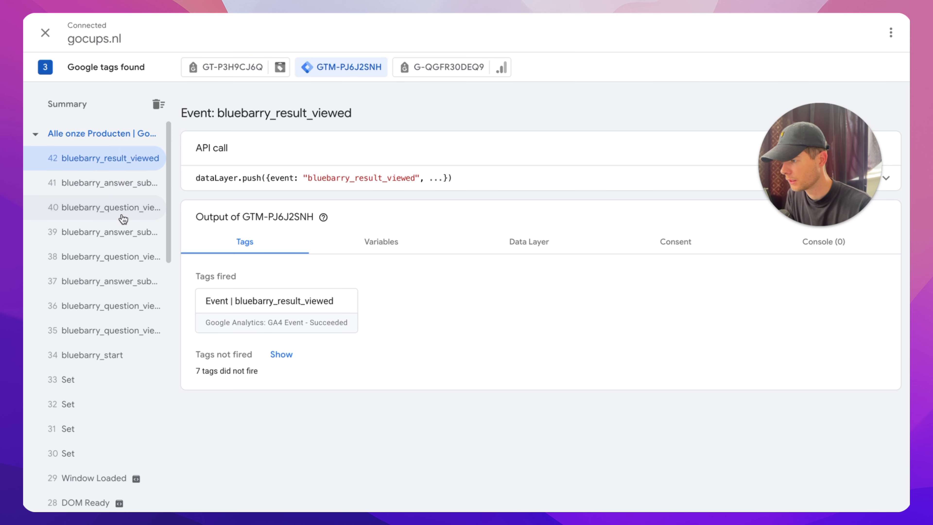
- Open the tag fired by bluebarry_answer_submitted event 39 and examine its bluebarry_answer_value parameter
{"action": "left_click", "coordinate": [119, 231]}
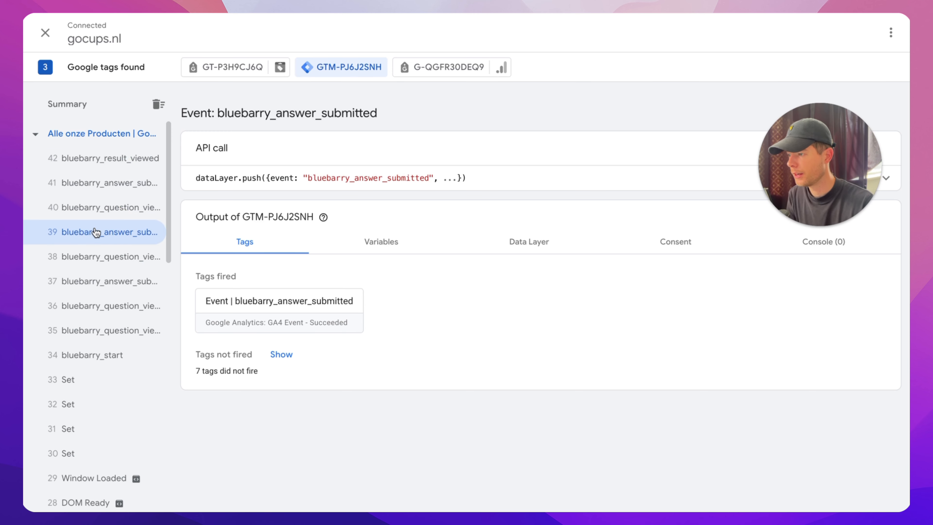
{"action": "left_click", "coordinate": [288, 313]}
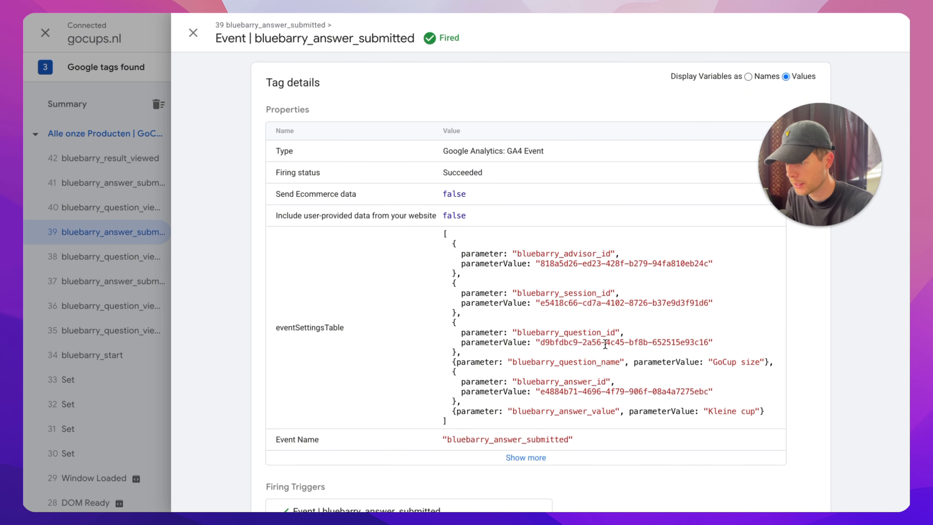
{"action": "scroll", "coordinate": [460, 254], "scroll_direction": "down", "scroll_amount": 2}
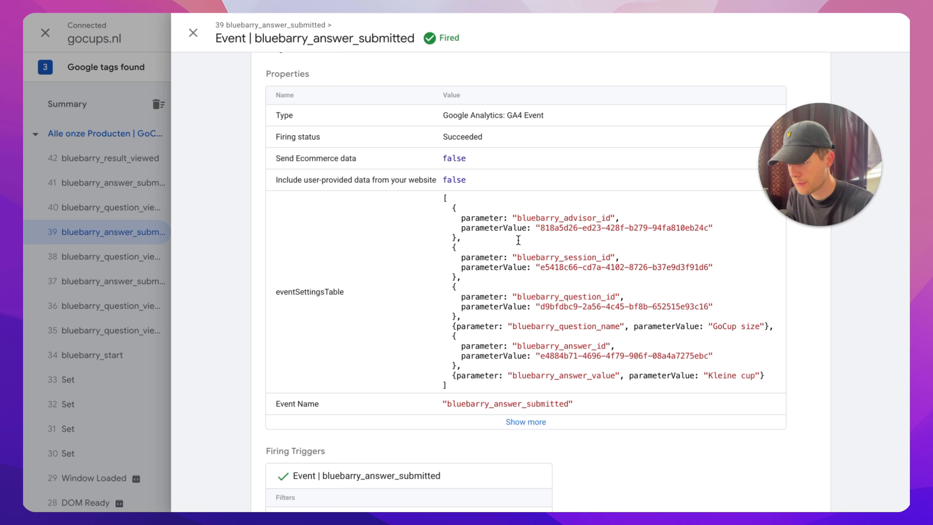
{"action": "left_click_drag", "start_coordinate": [513, 375], "coordinate": [618, 374]}
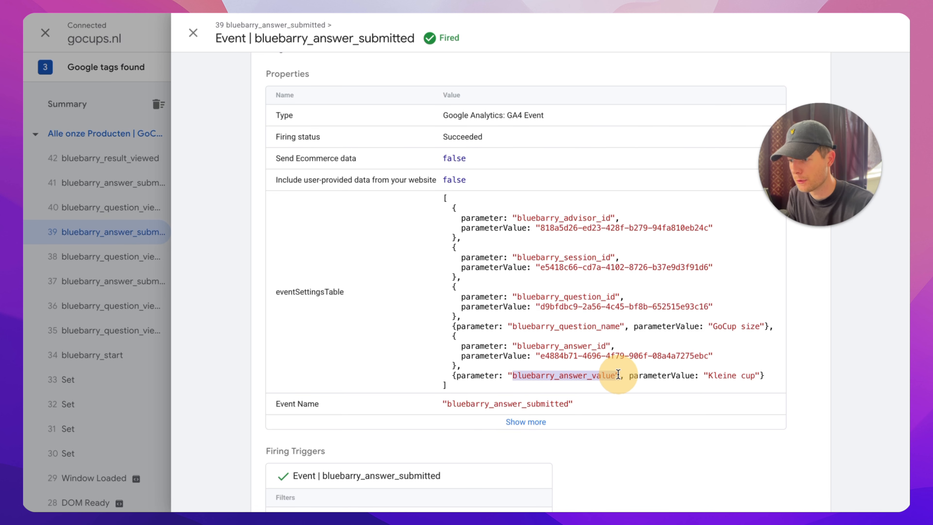
{"action": "left_click_drag", "start_coordinate": [708, 375], "coordinate": [756, 374]}
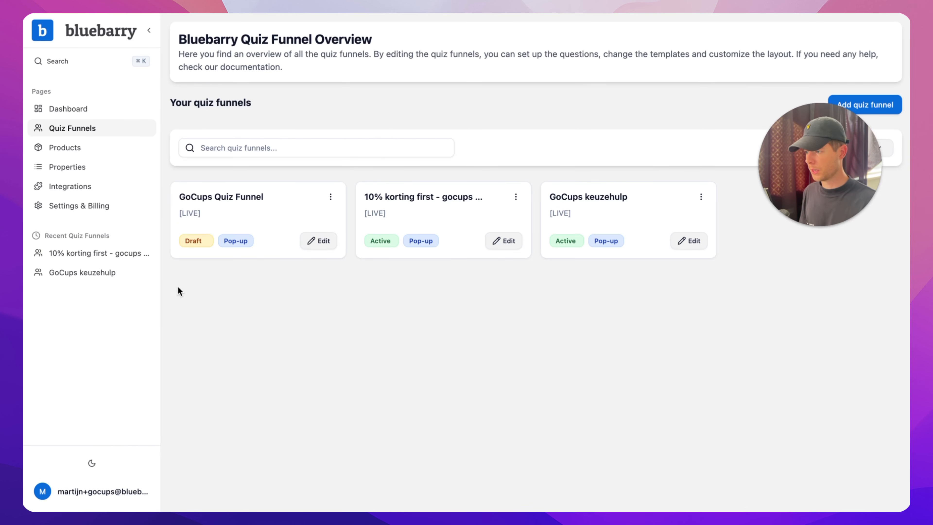
- Switch to bluebarry, open the GoCups Quiz Funnel for editing, and view its questions and the new-question form with its internal name field
{"action": "left_click", "coordinate": [317, 242]}
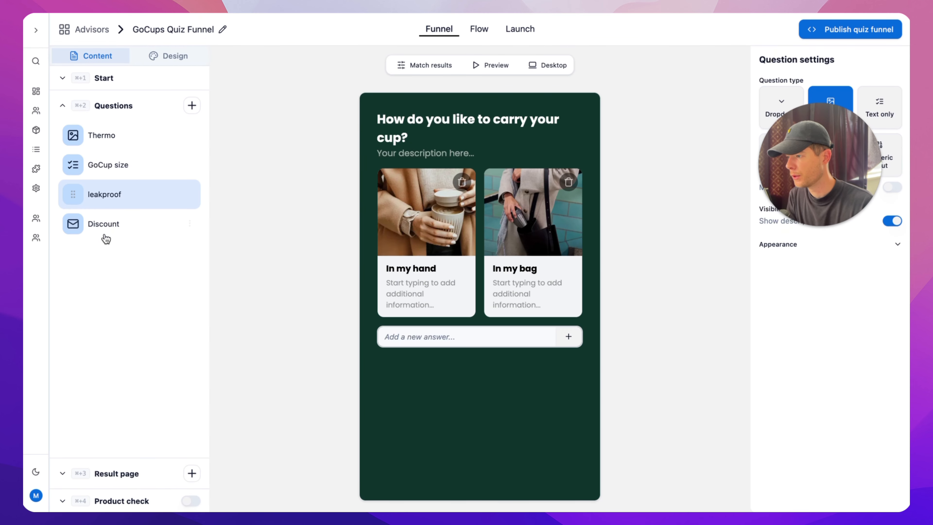
{"action": "left_click", "coordinate": [104, 224]}
{"action": "left_click", "coordinate": [117, 165]}
{"action": "left_click", "coordinate": [191, 106]}
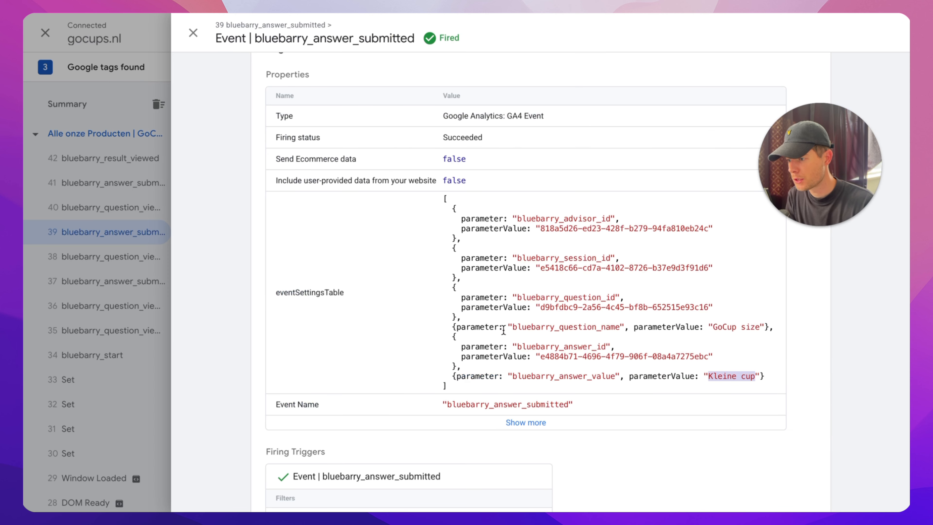
- Back in Tag Assistant, examine the bluebarry_question_name and bluebarry_answer_value parameters of the fired bluebarry_answer_submitted tag
{"action": "left_click_drag", "start_coordinate": [513, 327], "coordinate": [614, 327]}
{"action": "left_click", "coordinate": [611, 327]}
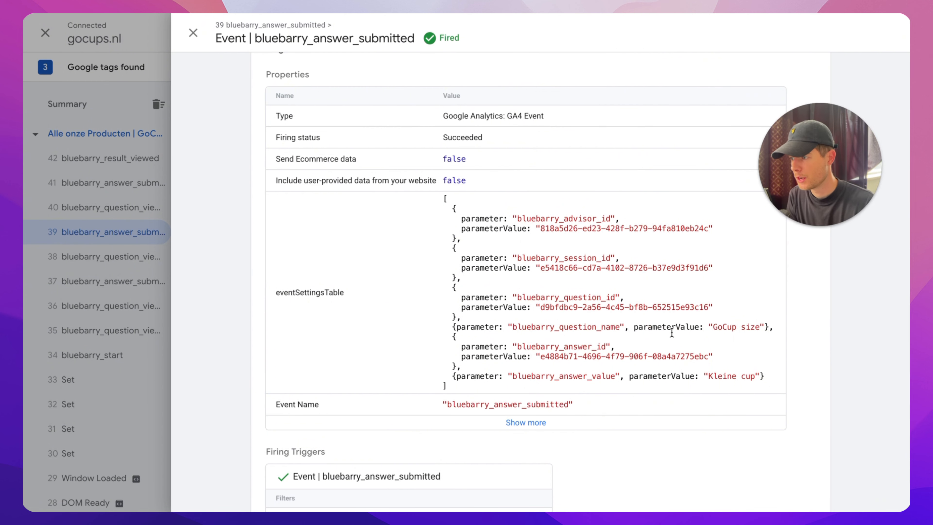
{"action": "scroll", "coordinate": [539, 318], "scroll_direction": "down", "scroll_amount": 1}
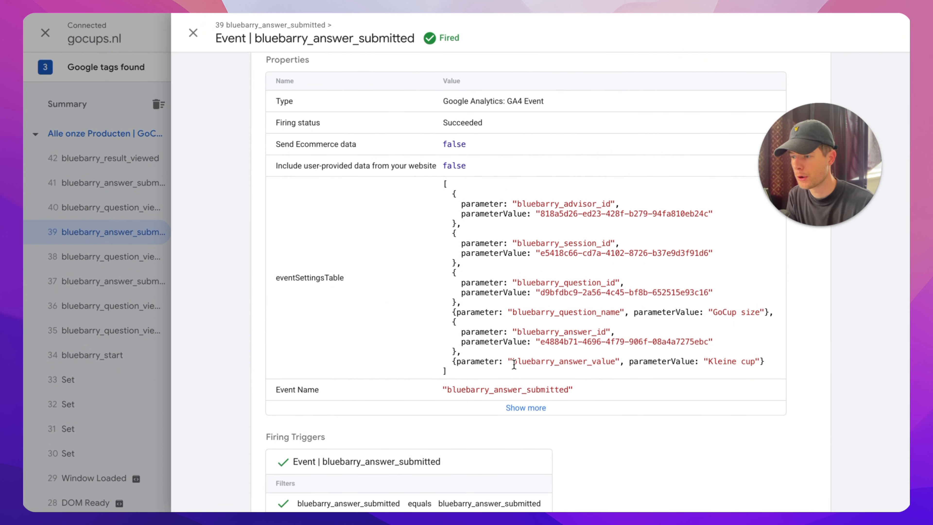
{"action": "left_click_drag", "start_coordinate": [513, 361], "coordinate": [610, 360]}
{"action": "left_click", "coordinate": [609, 360]}
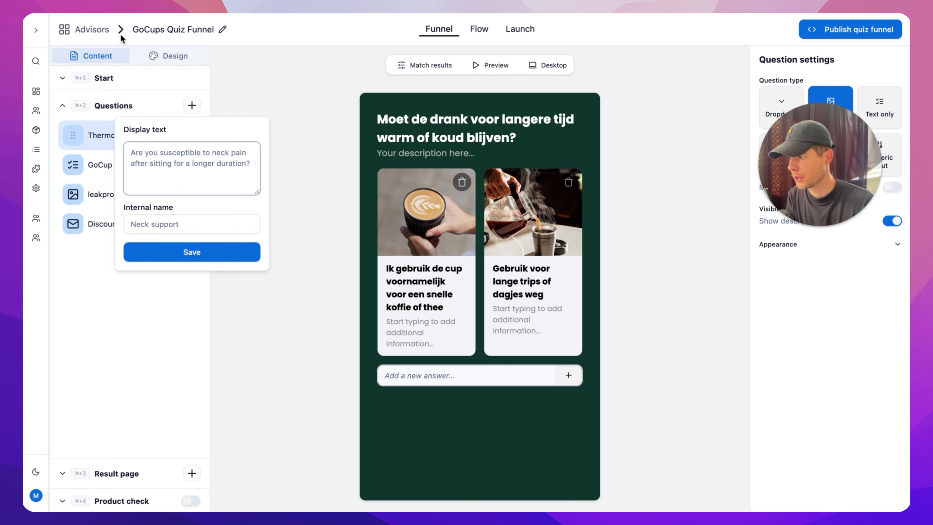
- In bluebarry, dismiss the unsaved question form and inspect the internal names of the Grote cup and Medium cup answers in the quiz flow
{"action": "left_click", "coordinate": [198, 276]}
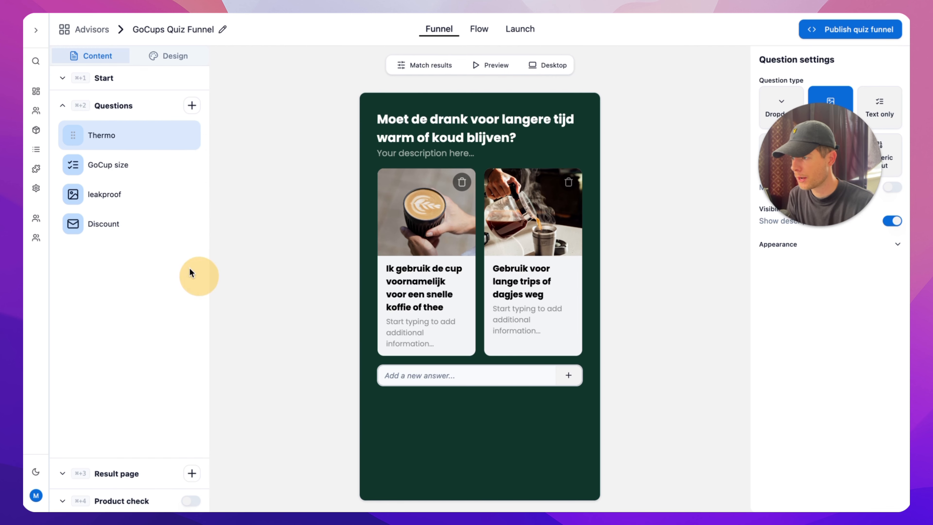
{"action": "left_click", "coordinate": [481, 30]}
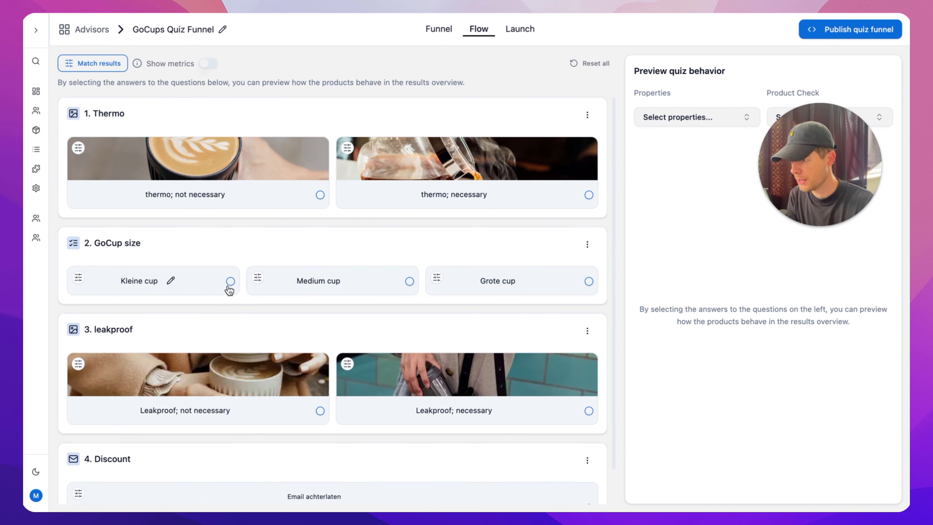
{"action": "left_click", "coordinate": [529, 281]}
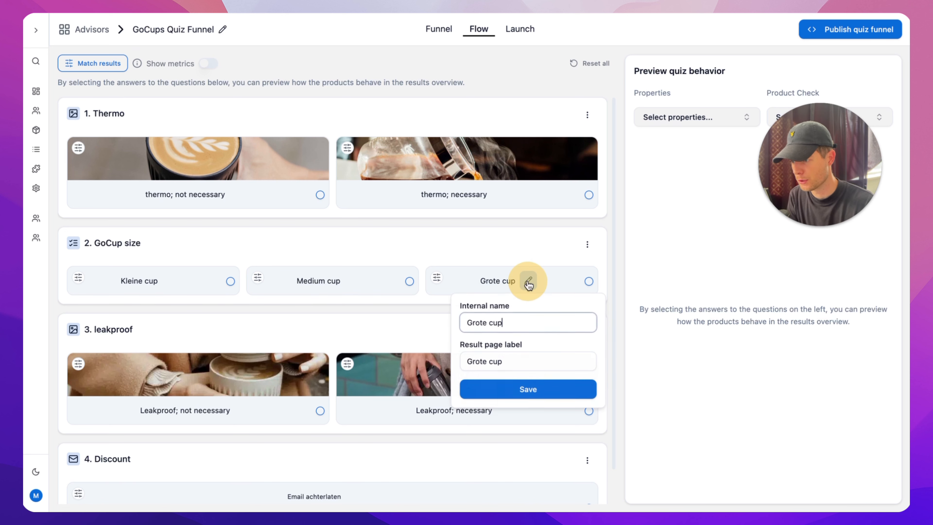
{"action": "left_click_drag", "start_coordinate": [512, 322], "coordinate": [416, 305]}
{"action": "left_click", "coordinate": [353, 280]}
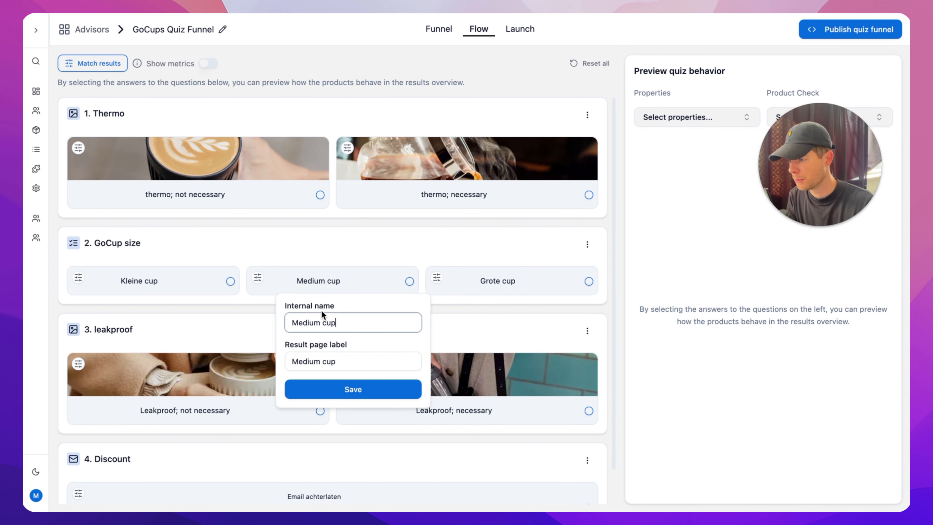
{"action": "left_click", "coordinate": [255, 329]}
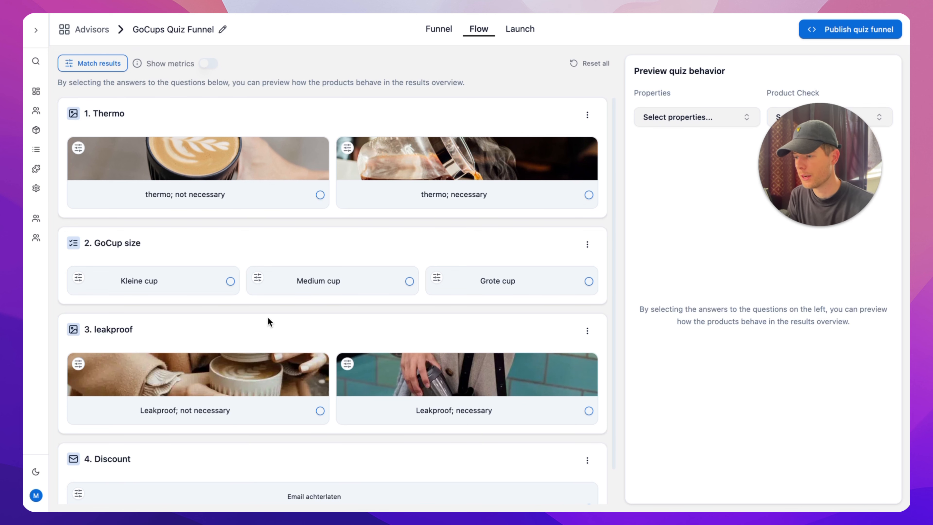
{"action": "mouse_move", "coordinate": [310, 293]}
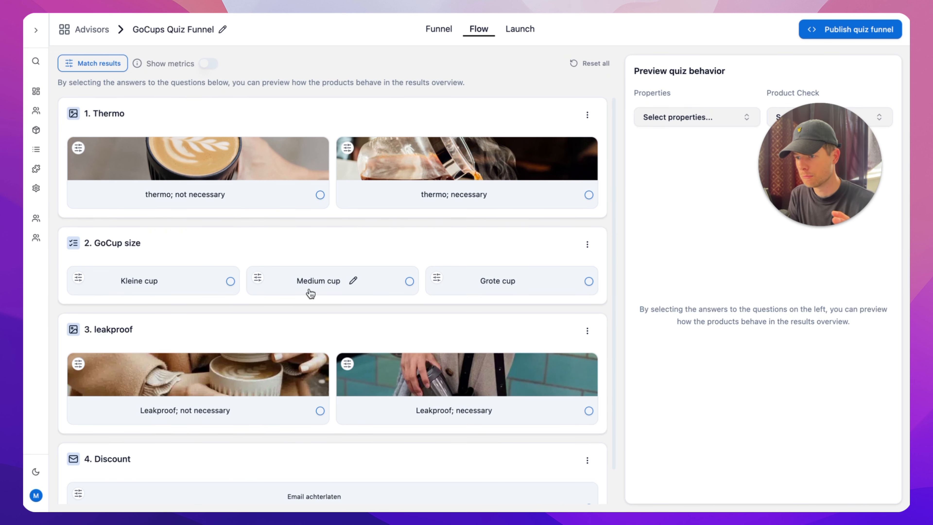